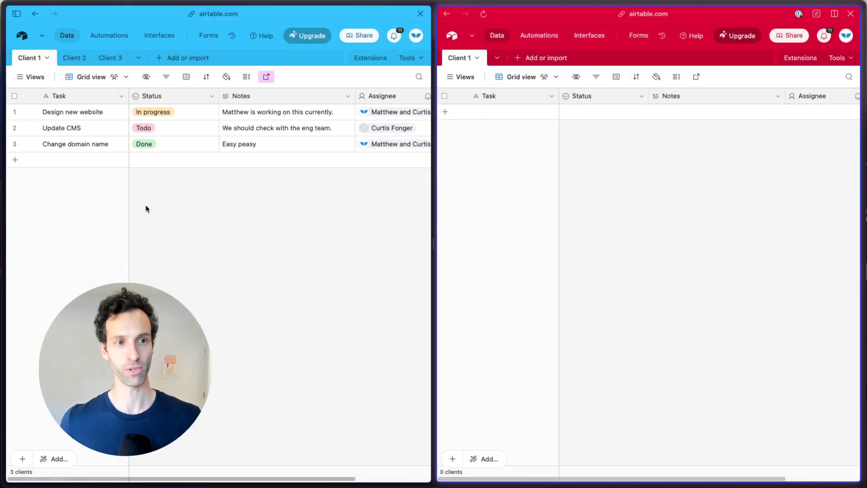
# Focus the All Clients base window and reload its page
pyautogui.click(201, 240)
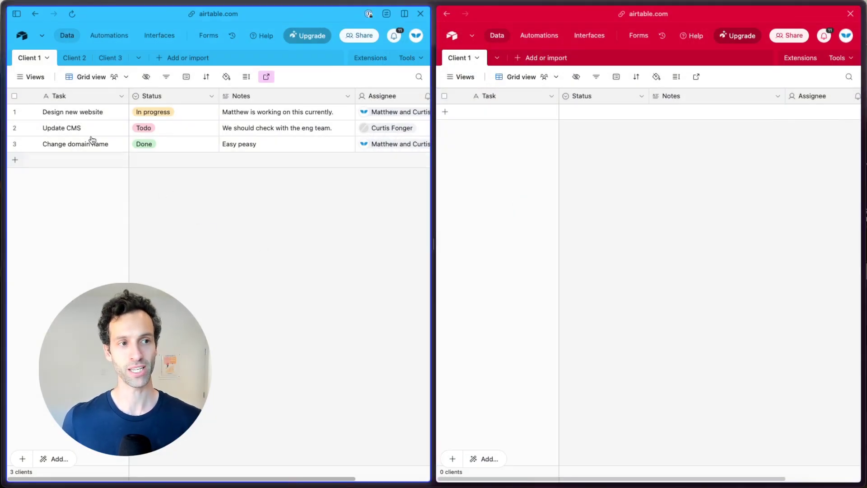
pyautogui.press('super+r')
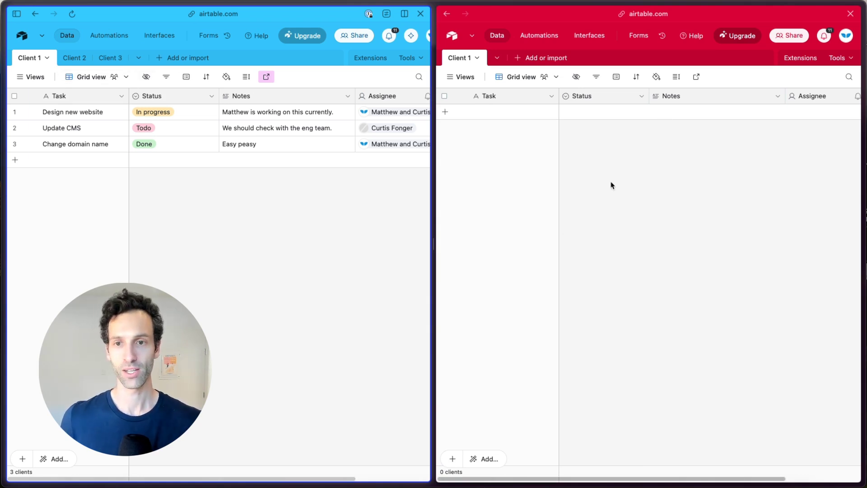
# Set up a synced table sourced from All Clients, table Client 1, Grid view
pyautogui.click(538, 58)
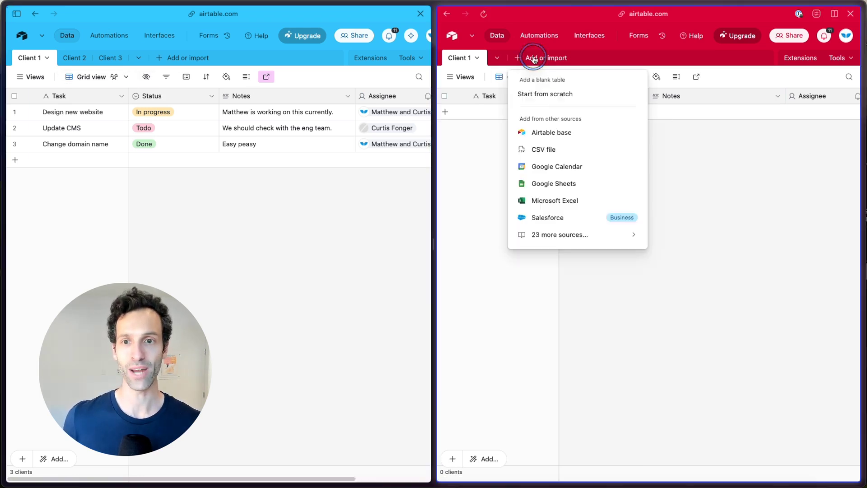
pyautogui.click(558, 133)
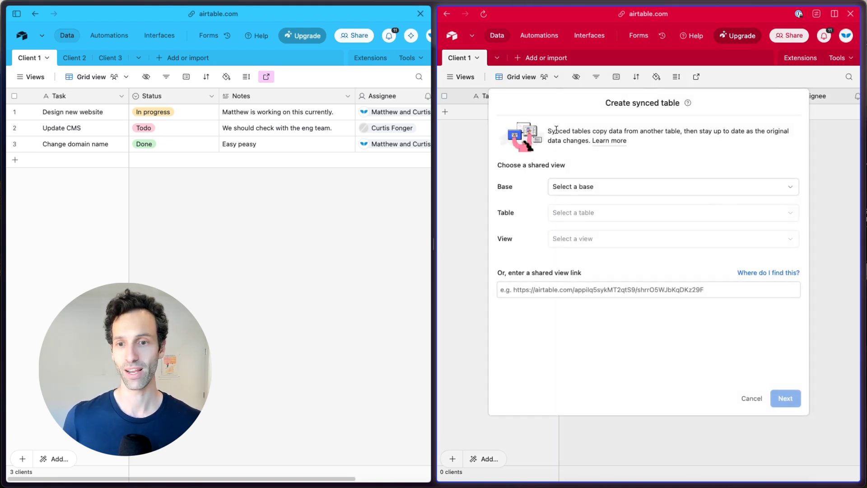
pyautogui.click(569, 194)
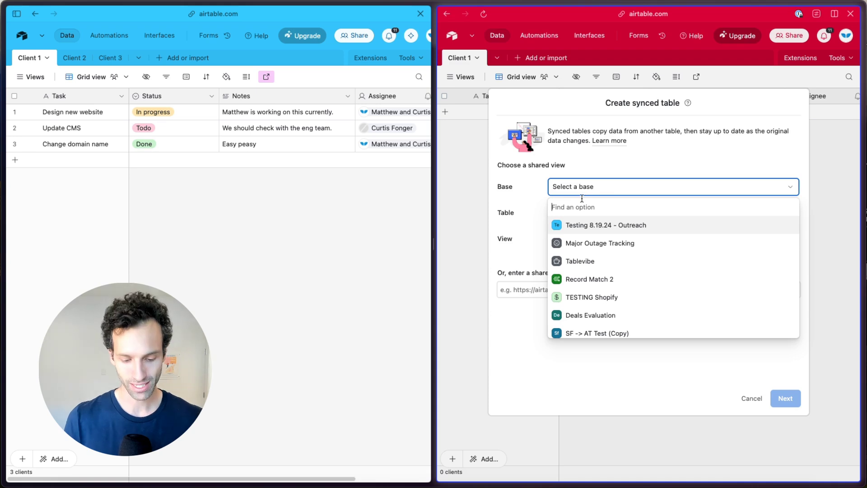
pyautogui.write('al')
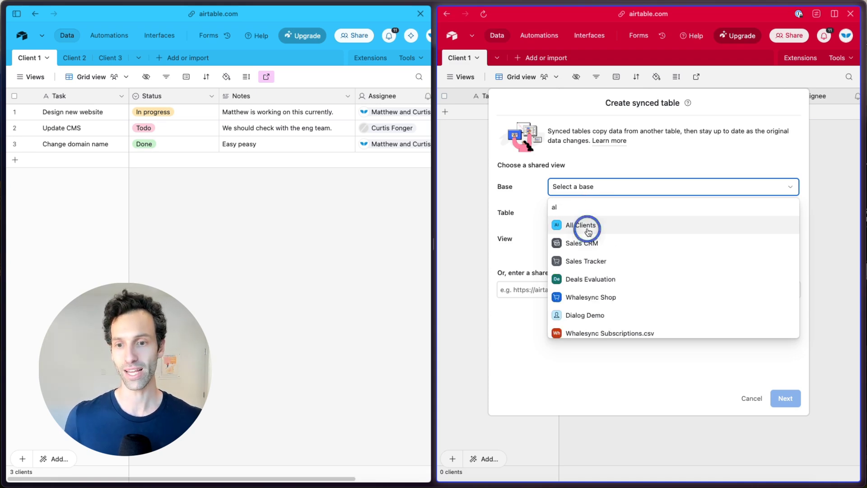
pyautogui.click(586, 227)
pyautogui.click(576, 212)
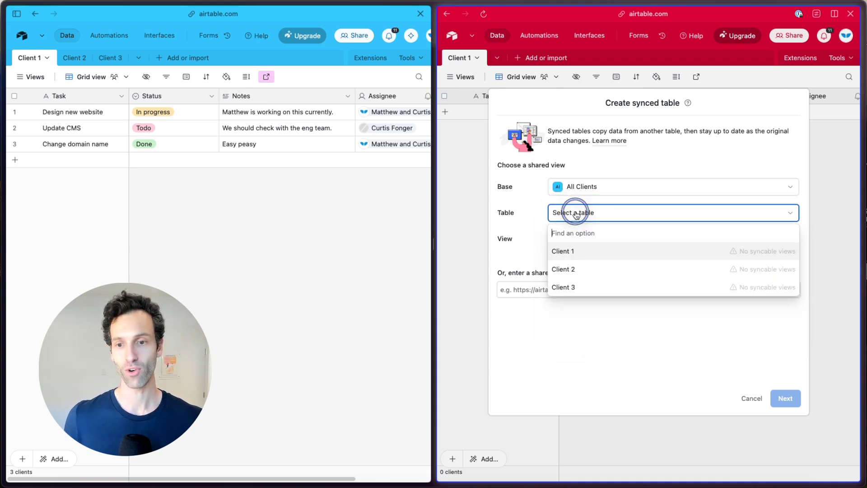
pyautogui.click(576, 252)
pyautogui.moveTo(2, 144)
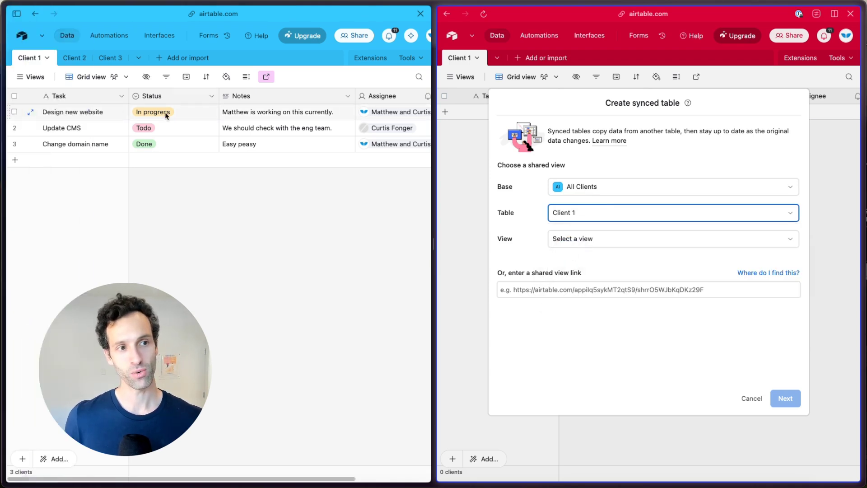
pyautogui.click(578, 244)
pyautogui.click(591, 277)
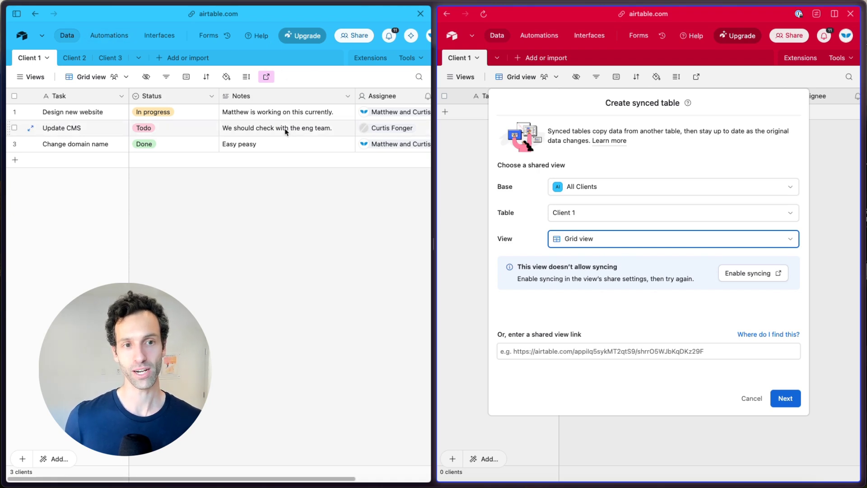
# Turn on 'Sync data to another base' for the All Clients Grid view
pyautogui.click(268, 78)
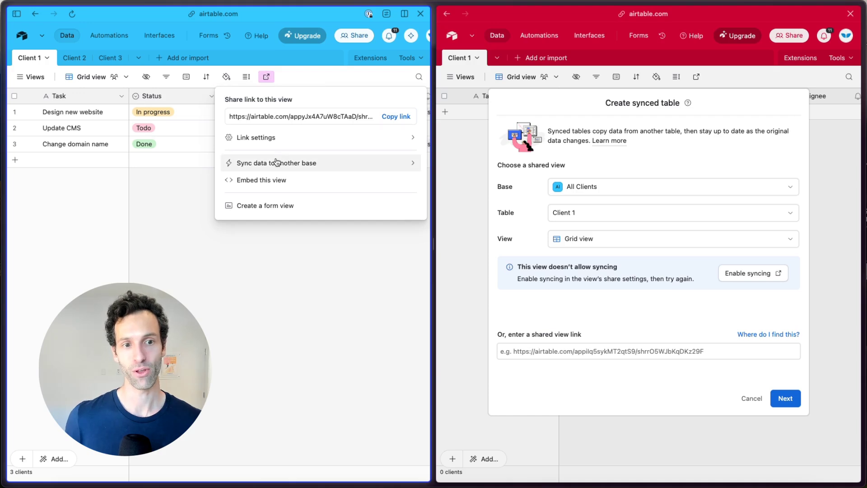
pyautogui.click(294, 164)
pyautogui.click(253, 131)
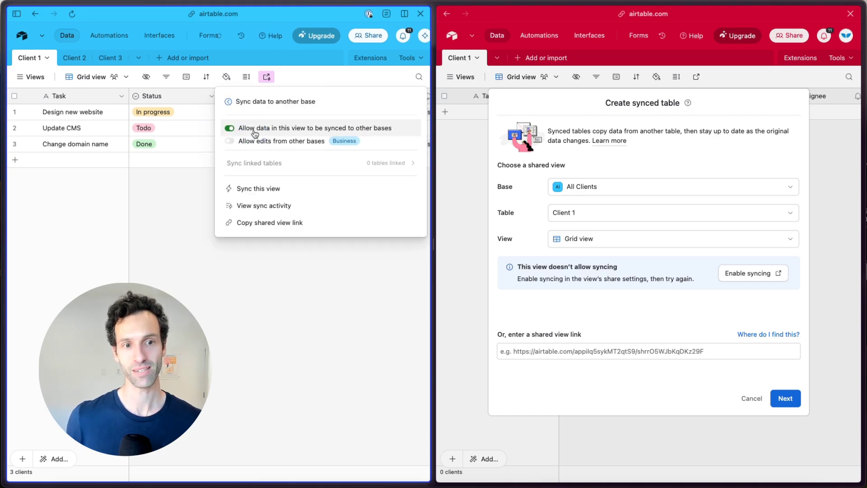
# Create the synced Client 1 table in the client base from the Airtable base source
pyautogui.click(640, 290)
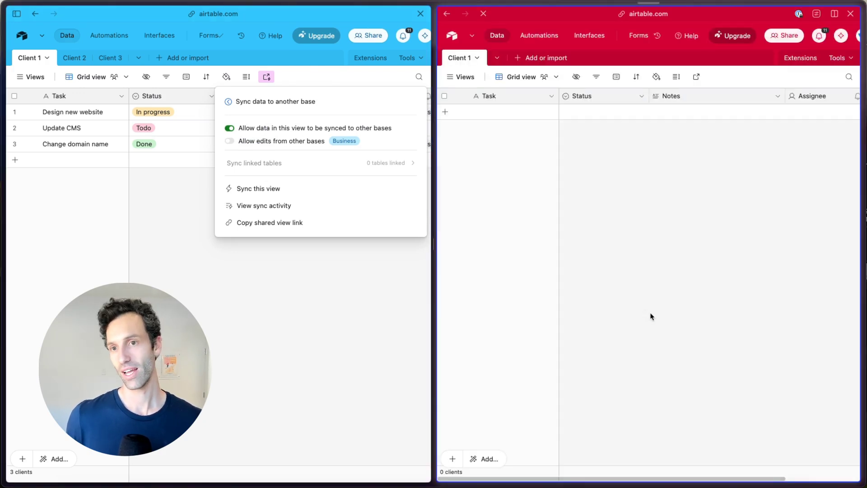
pyautogui.click(546, 59)
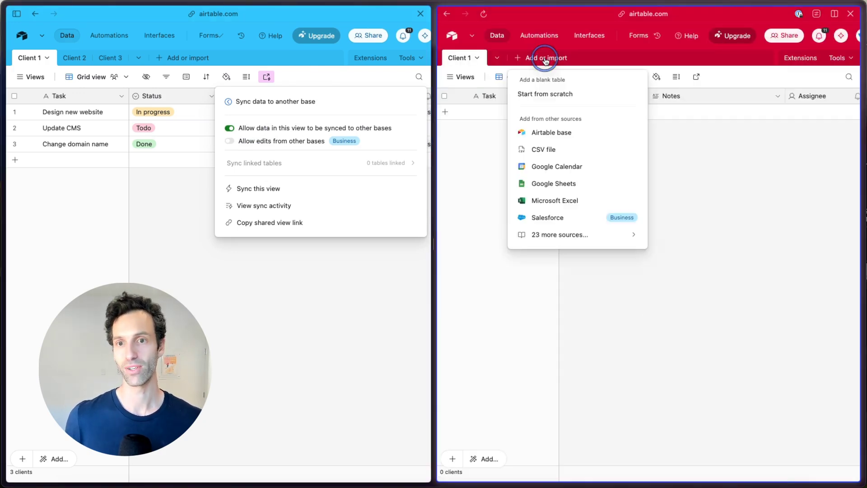
pyautogui.click(557, 131)
pyautogui.click(564, 186)
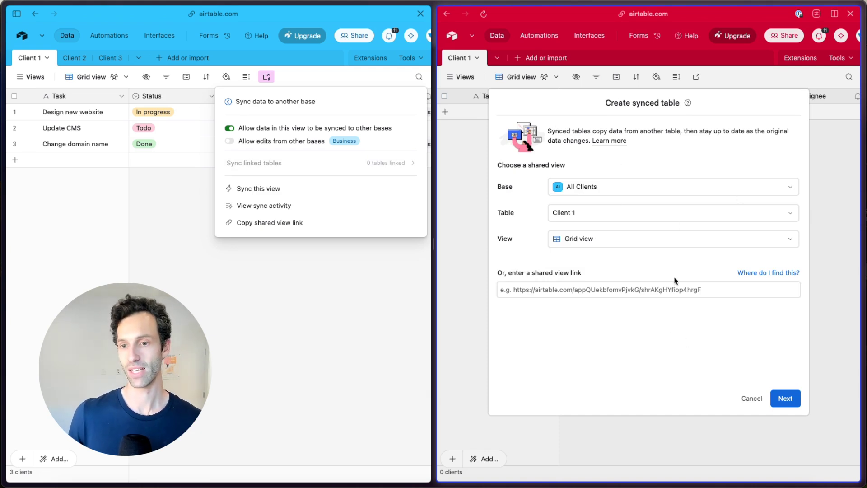
pyautogui.click(795, 396)
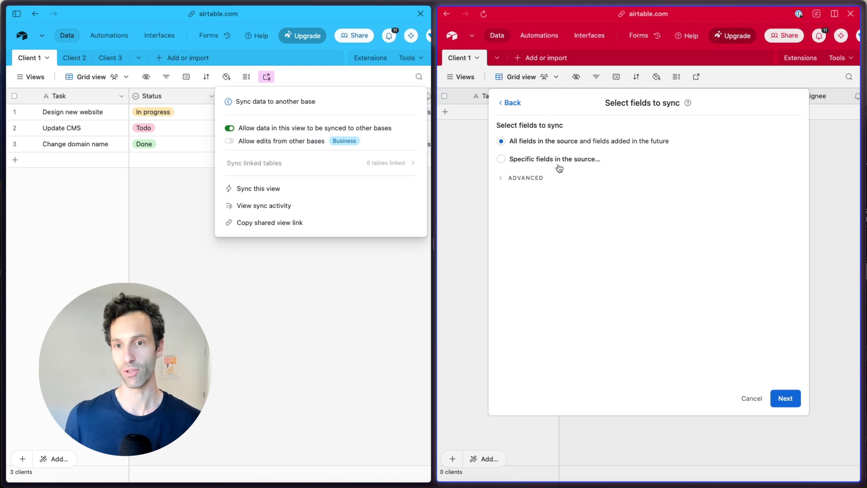
pyautogui.click(520, 178)
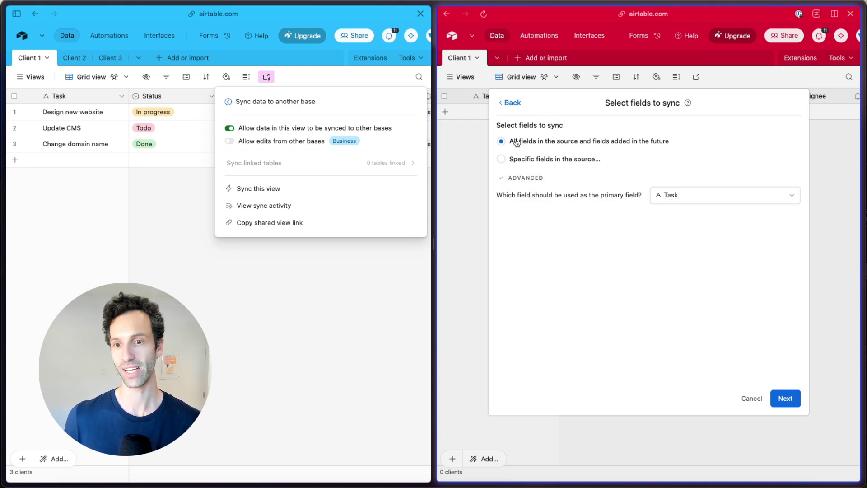
pyautogui.click(789, 398)
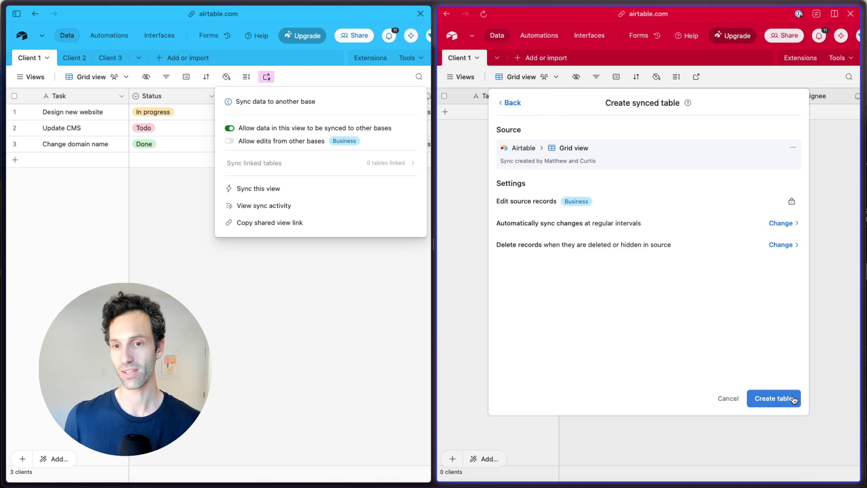
pyautogui.click(781, 399)
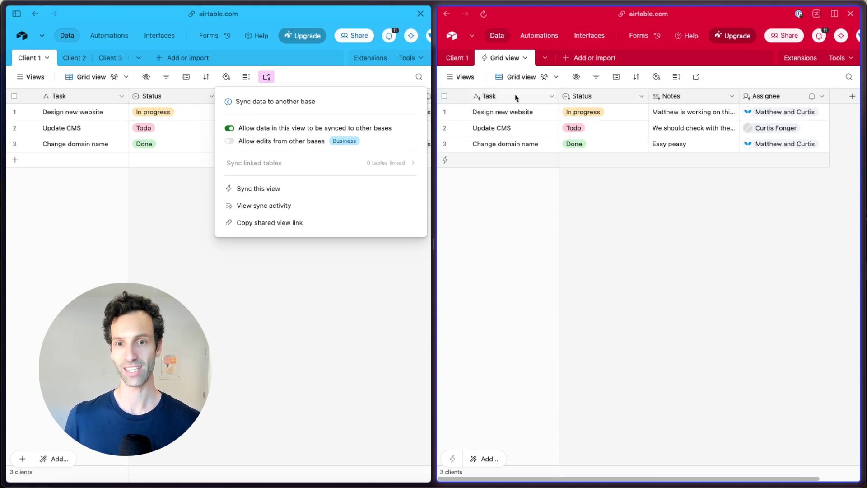
# Compare the synced Update CMS task and note against All Clients, checking edit restrictions
pyautogui.click(360, 259)
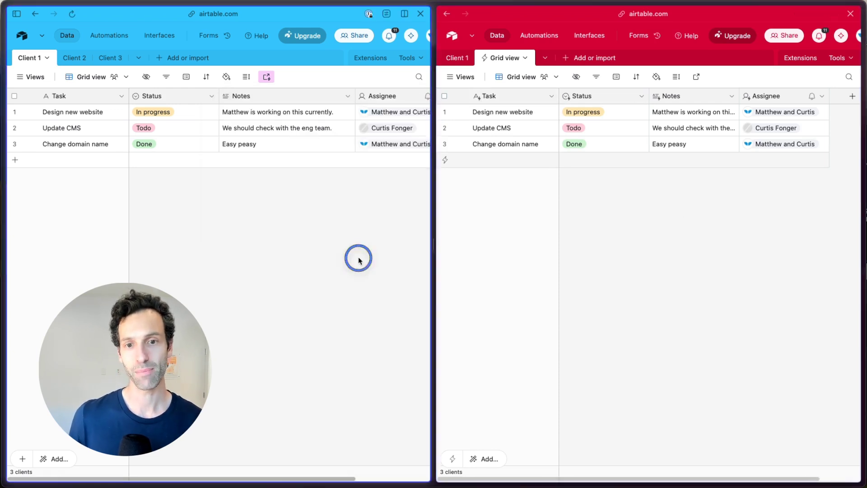
pyautogui.click(649, 233)
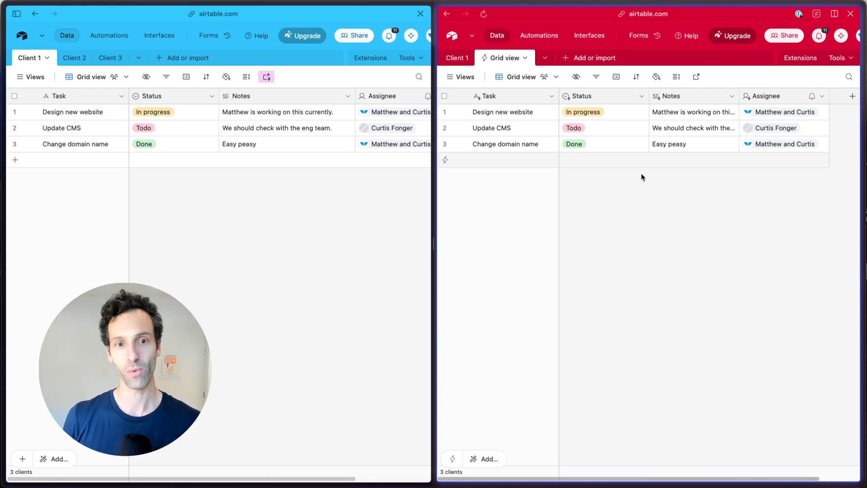
pyautogui.click(253, 129)
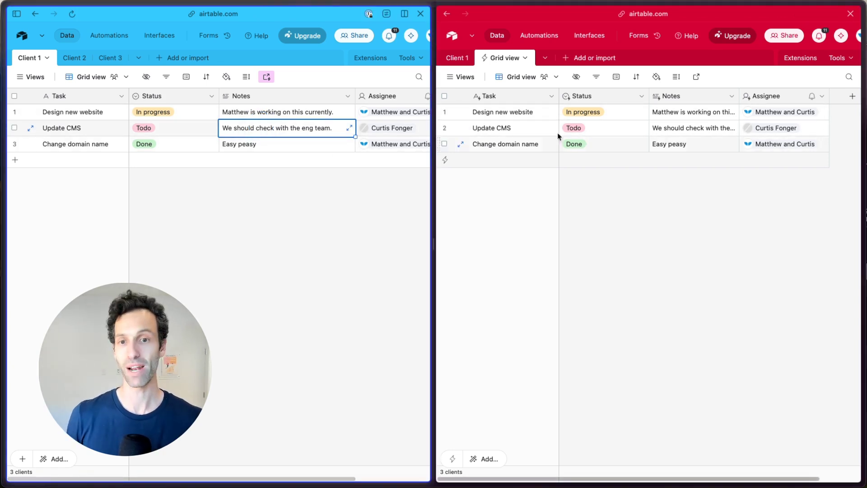
pyautogui.click(500, 127)
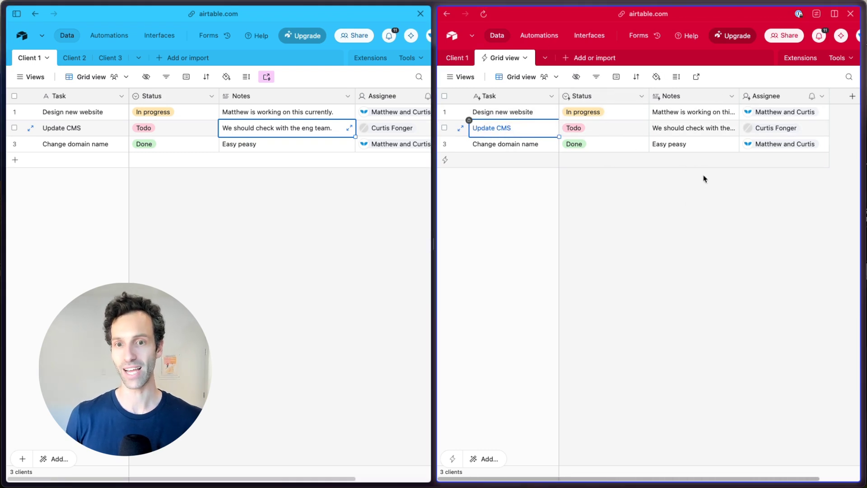
pyautogui.click(506, 135)
pyautogui.moveTo(468, 121)
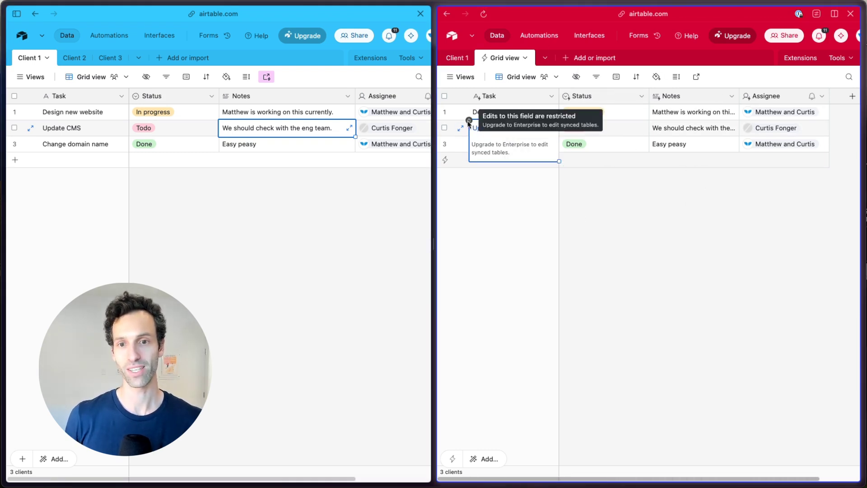
pyautogui.click(630, 214)
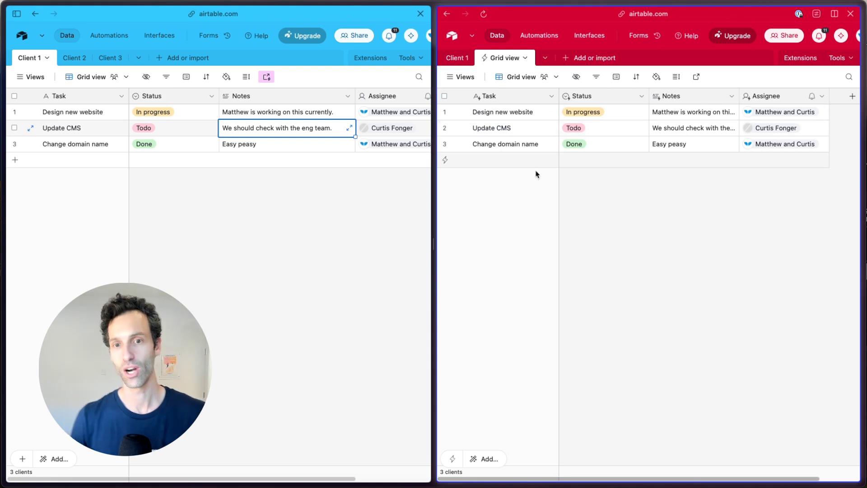
pyautogui.click(513, 128)
pyautogui.moveTo(470, 120)
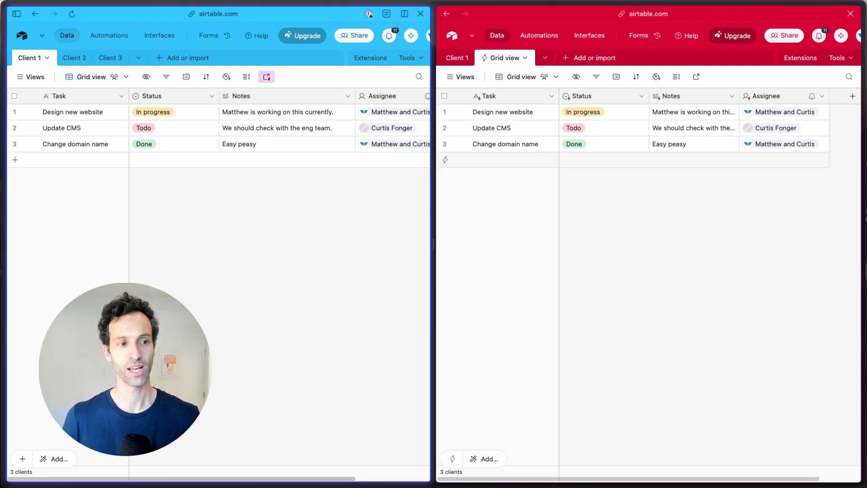
# Accept the Whalesync preview and activate the All Clients <> Client 1 sync
pyautogui.moveTo(2, 195)
pyautogui.click(37, 192)
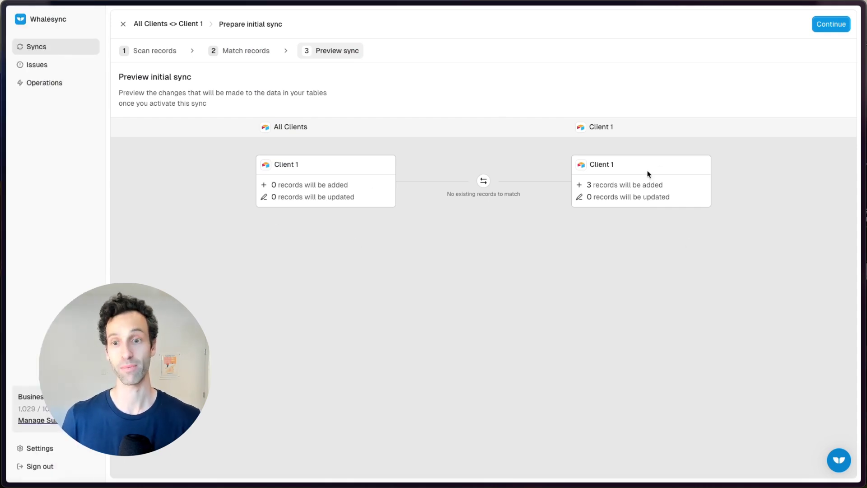
pyautogui.click(832, 24)
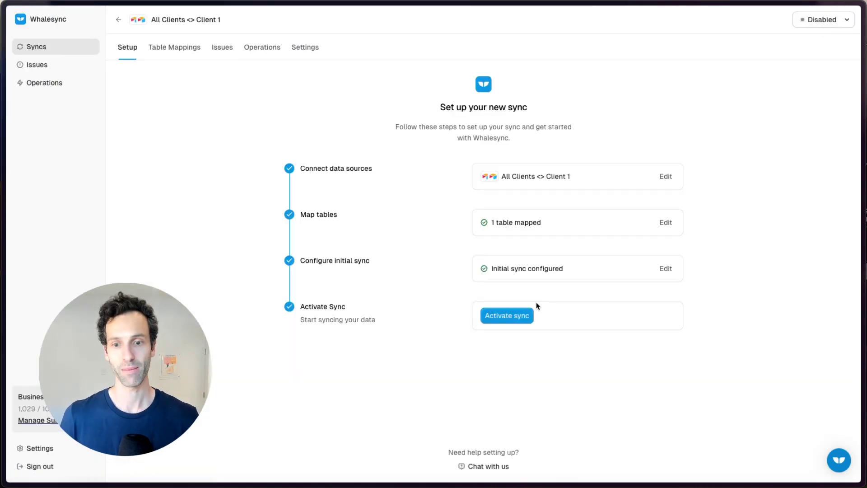
pyautogui.click(515, 314)
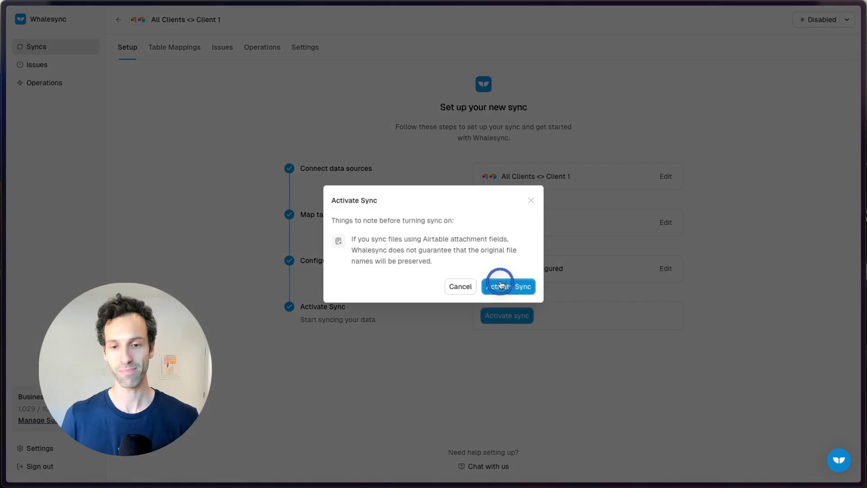
pyautogui.click(500, 285)
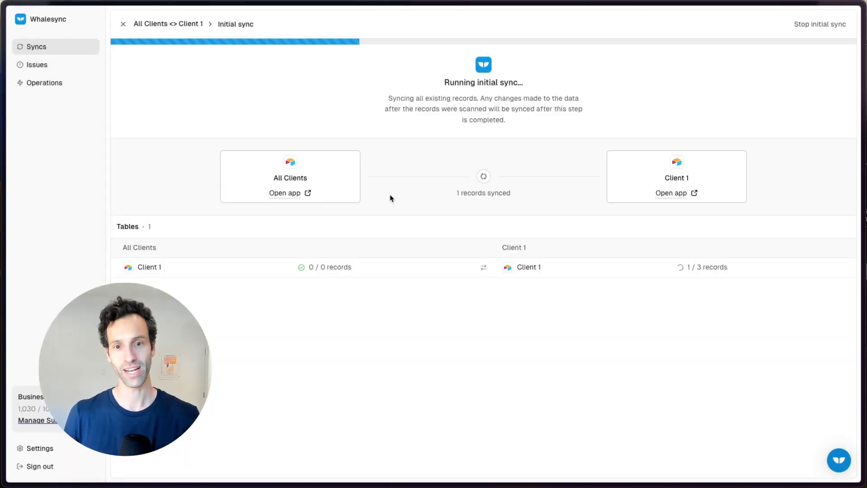
# Return to Airtable and show the synced table in the Client 1 base
pyautogui.moveTo(4, 213)
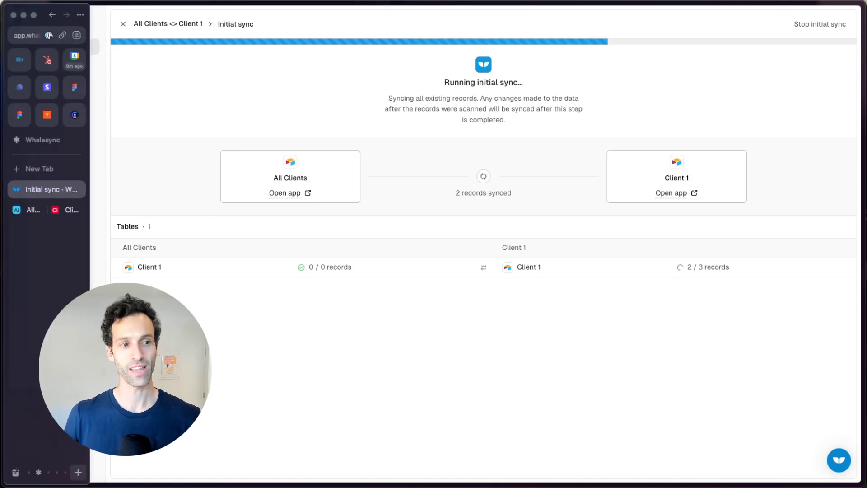
pyautogui.click(31, 217)
pyautogui.click(458, 57)
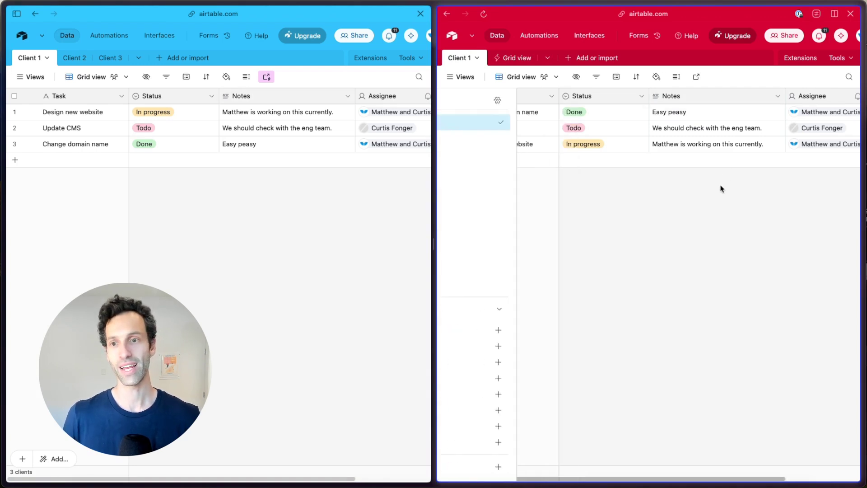
# Extend the Client 1 Change domain name note to 'Easy peasy this was lemon squeezy'
pyautogui.click(694, 115)
pyautogui.click(694, 114)
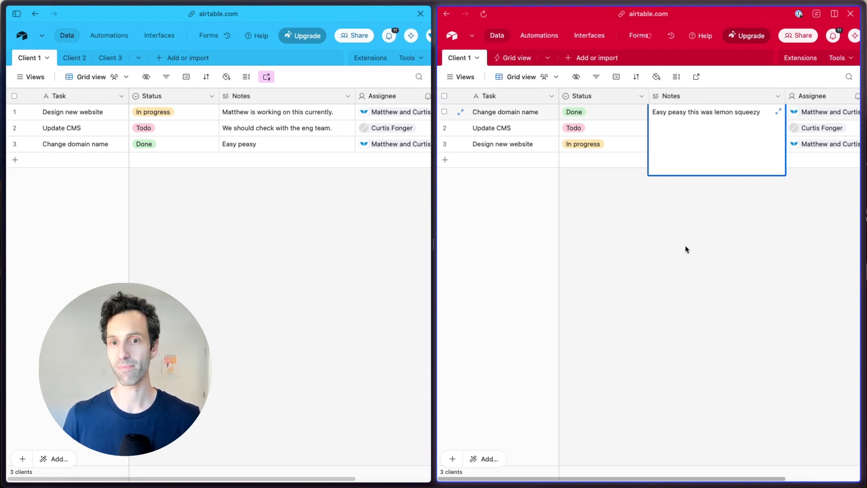
pyautogui.click(677, 289)
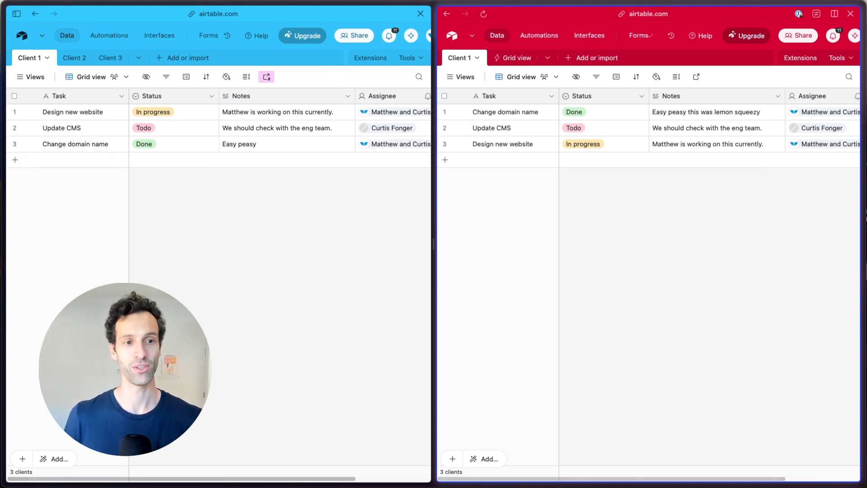
# Complete the Whalesync initial sync, view the active sync, and return to the Airtable bases
pyautogui.moveTo(49, 240)
pyautogui.click(45, 189)
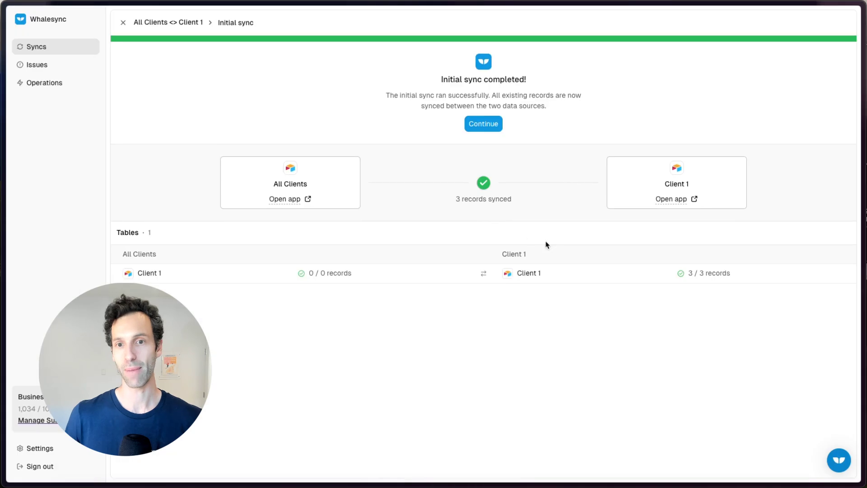
pyautogui.click(480, 130)
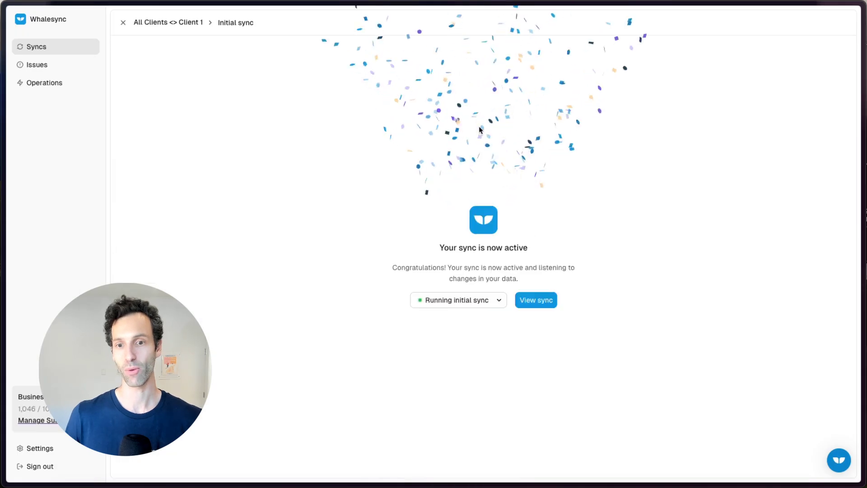
pyautogui.click(535, 301)
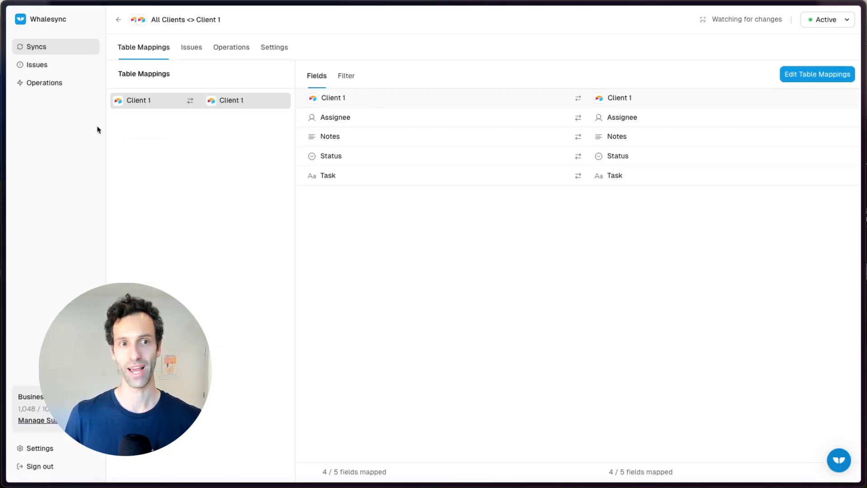
pyautogui.moveTo(4, 136)
pyautogui.click(29, 212)
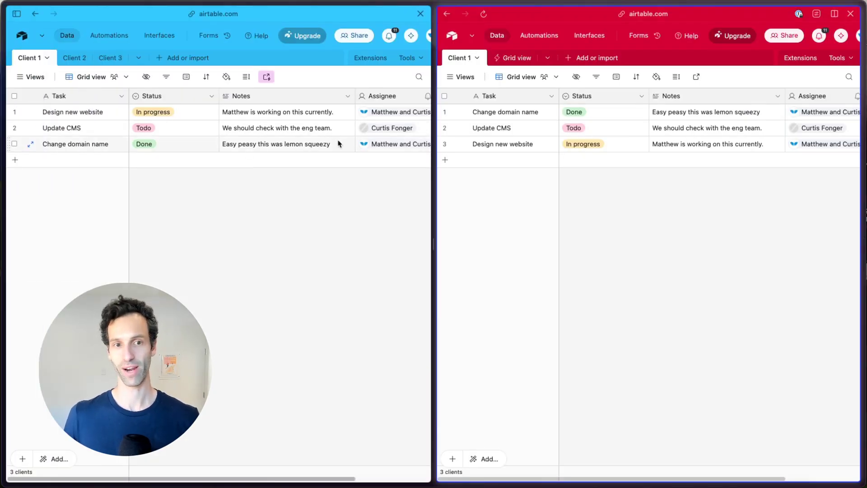
# Trim the All Clients Change domain name note back to 'Easy peasy.'
pyautogui.click(314, 147)
pyautogui.doubleClick(307, 145)
pyautogui.press('BackSpace')
pyautogui.press('BackSpace')
pyautogui.press('BackSpace')
pyautogui.press('BackSpace')
pyautogui.press('BackSpace')
pyautogui.press('BackSpace')
pyautogui.press('BackSpace')
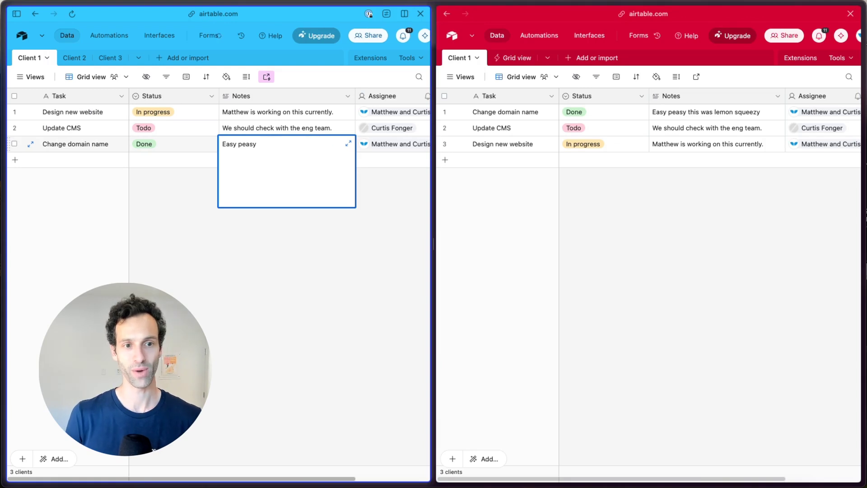
pyautogui.click(346, 273)
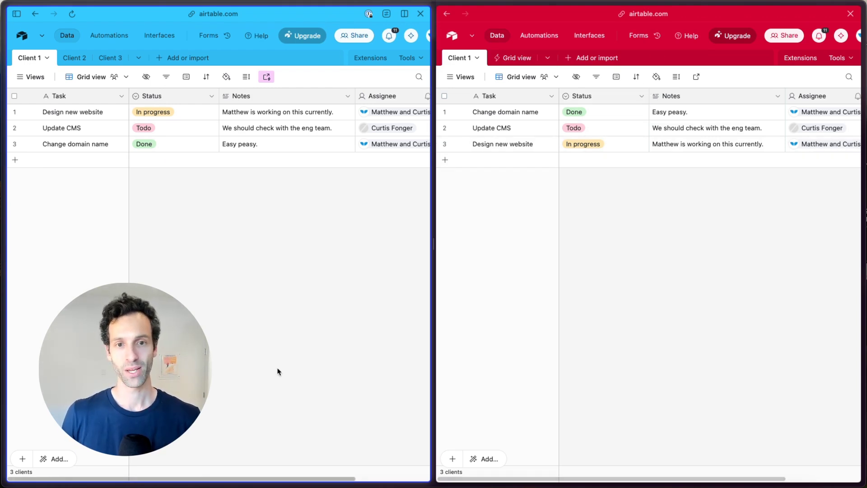
# Review the sync's Issues and Operations, inspecting the latest Notes update, then Table Mappings
pyautogui.moveTo(4, 303)
pyautogui.click(50, 191)
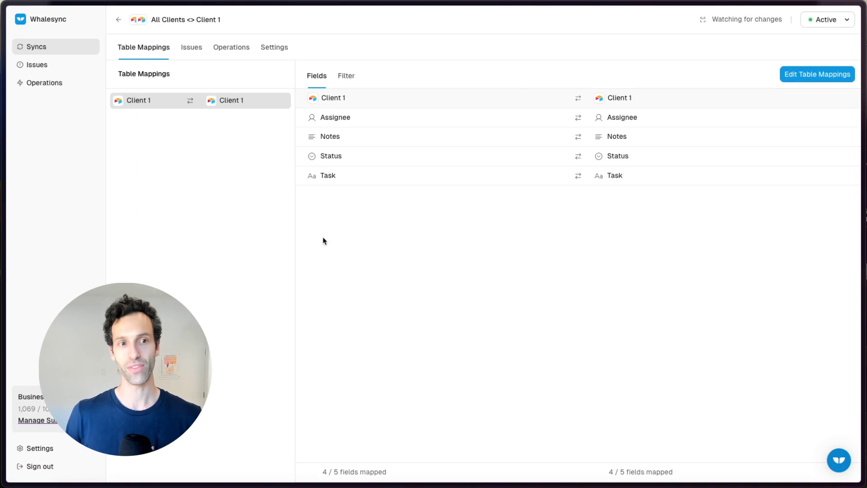
pyautogui.click(191, 47)
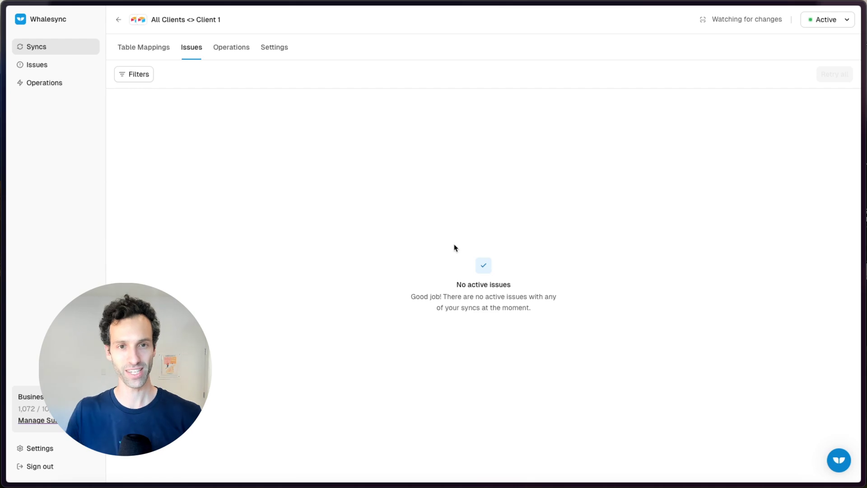
pyautogui.click(226, 48)
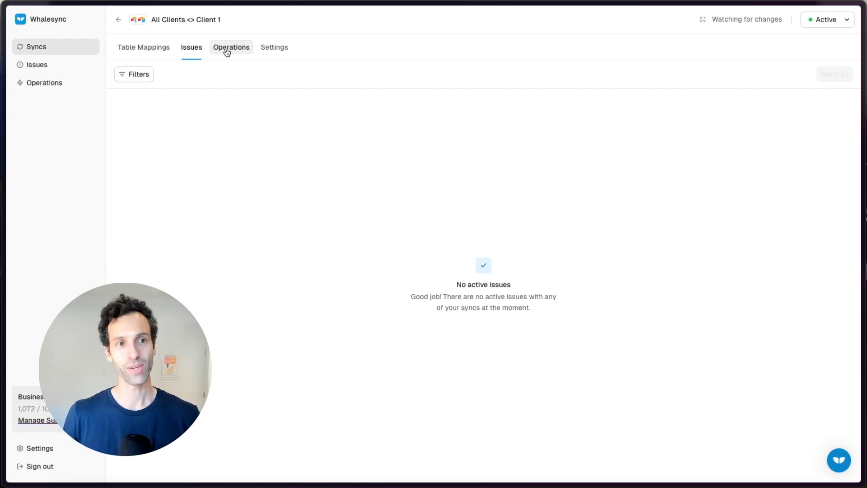
pyautogui.click(451, 118)
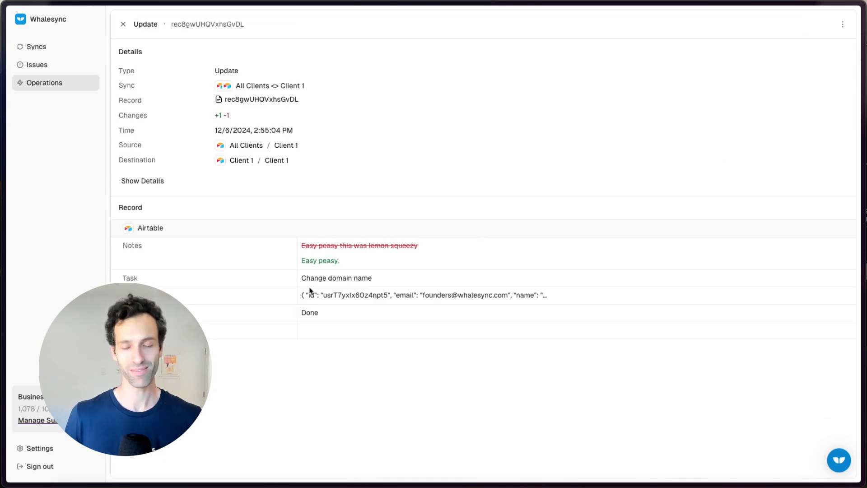
pyautogui.click(122, 24)
pyautogui.click(141, 51)
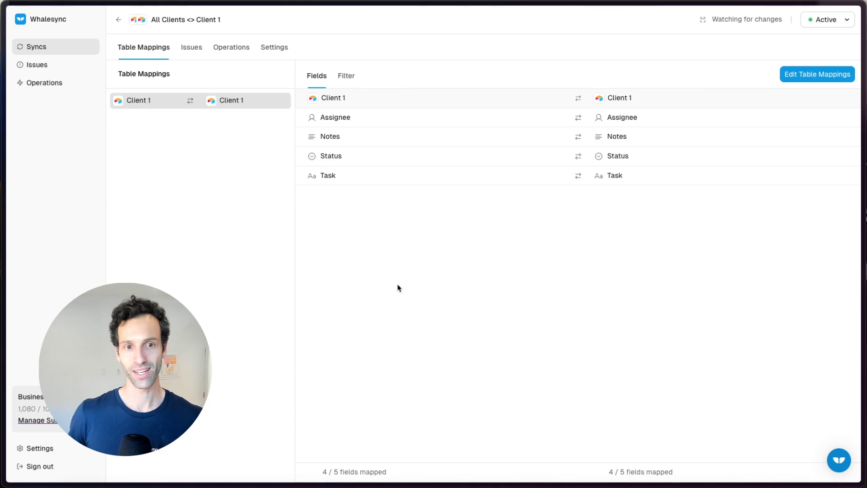
# Switch back to the Airtable split view showing both client bases
pyautogui.moveTo(23, 246)
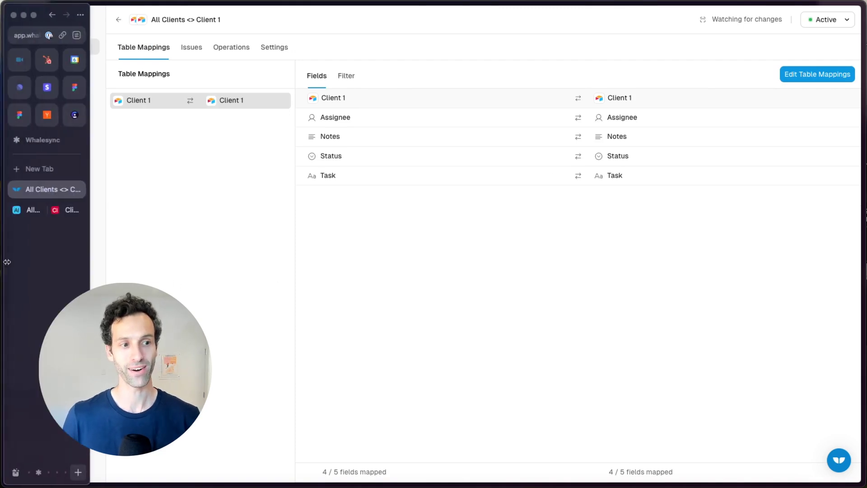
pyautogui.click(39, 217)
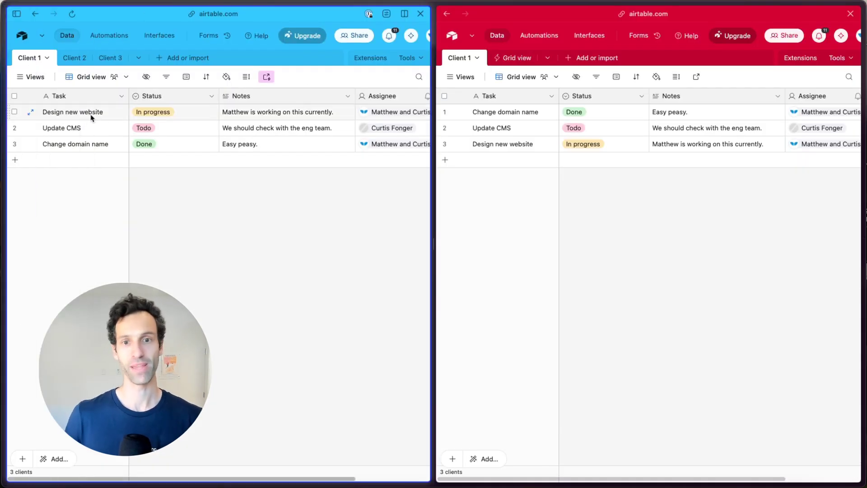